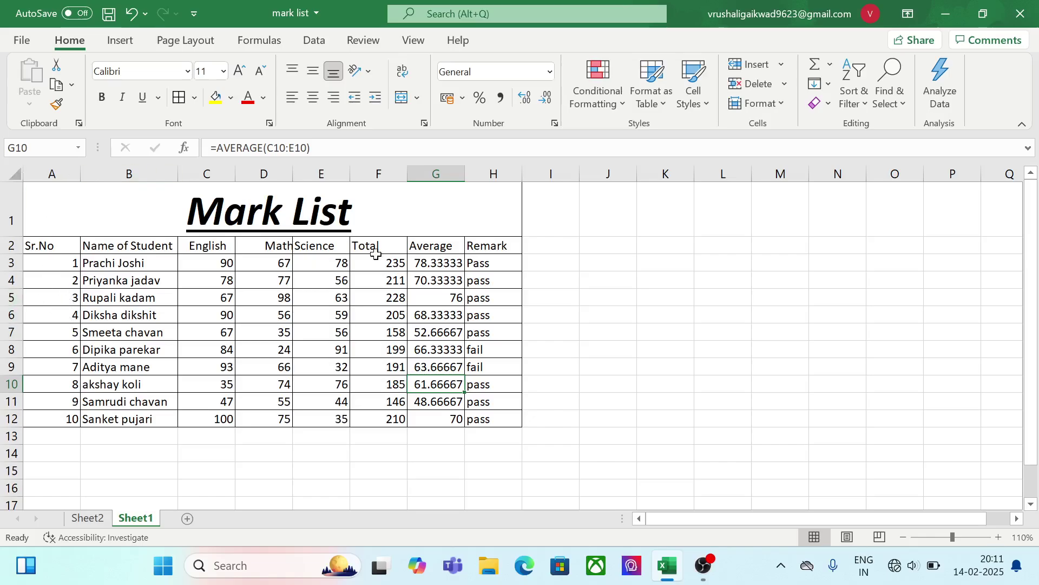
Enter the label Count in cell B14 below the mark list
click(559, 249)
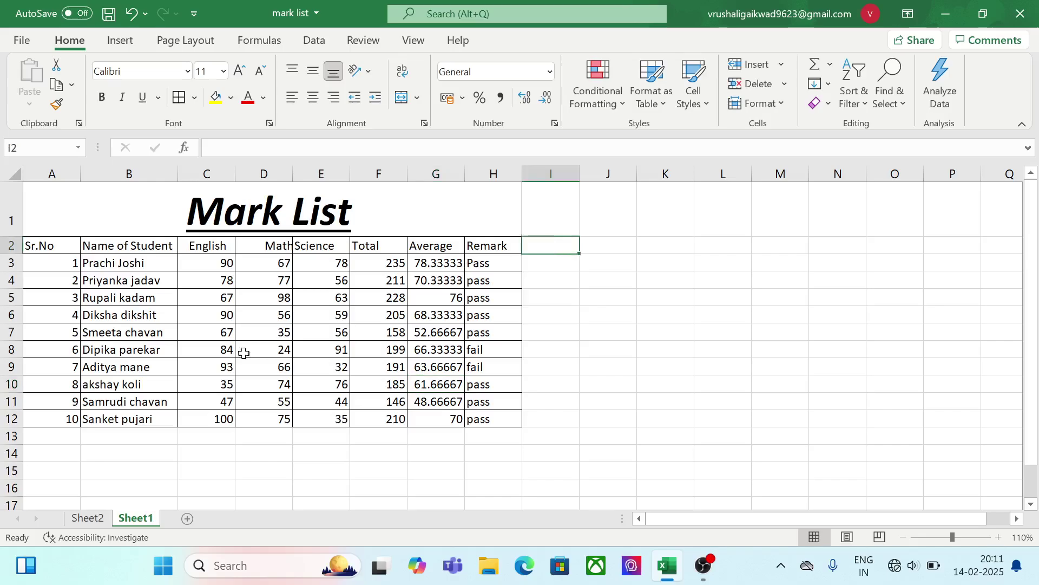
click(122, 453)
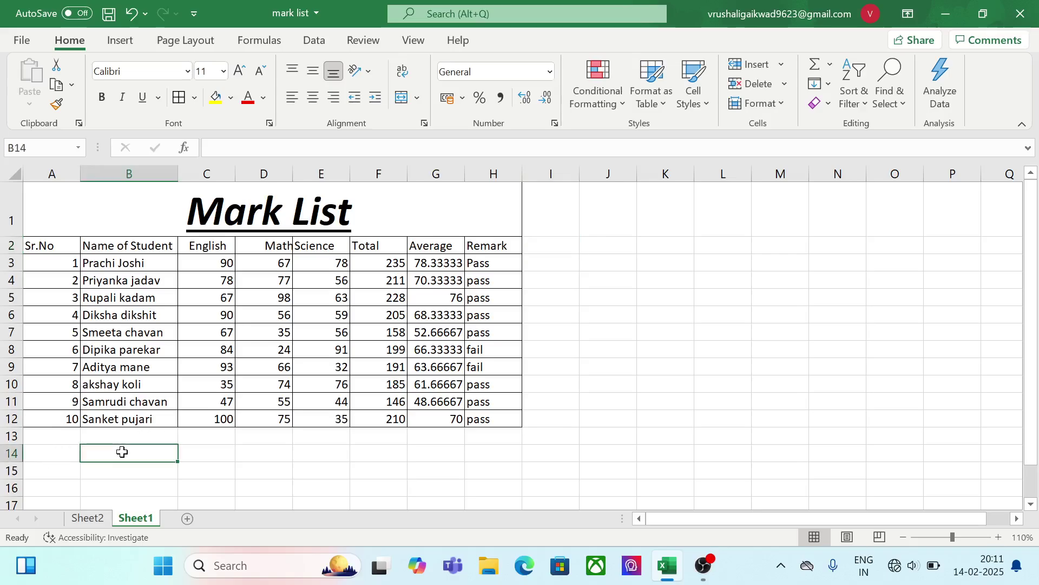
text(Count)
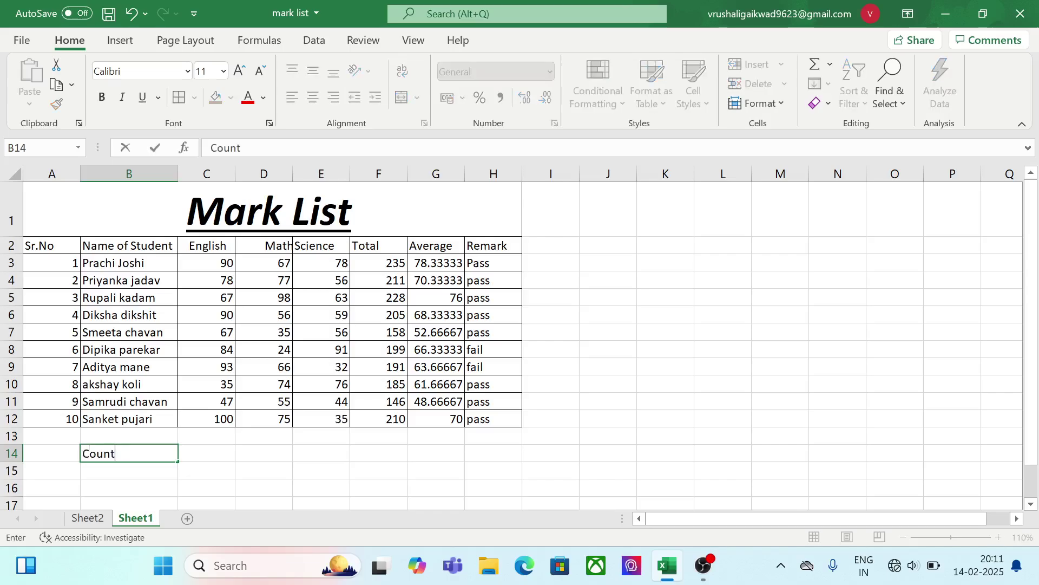
key(Tab)
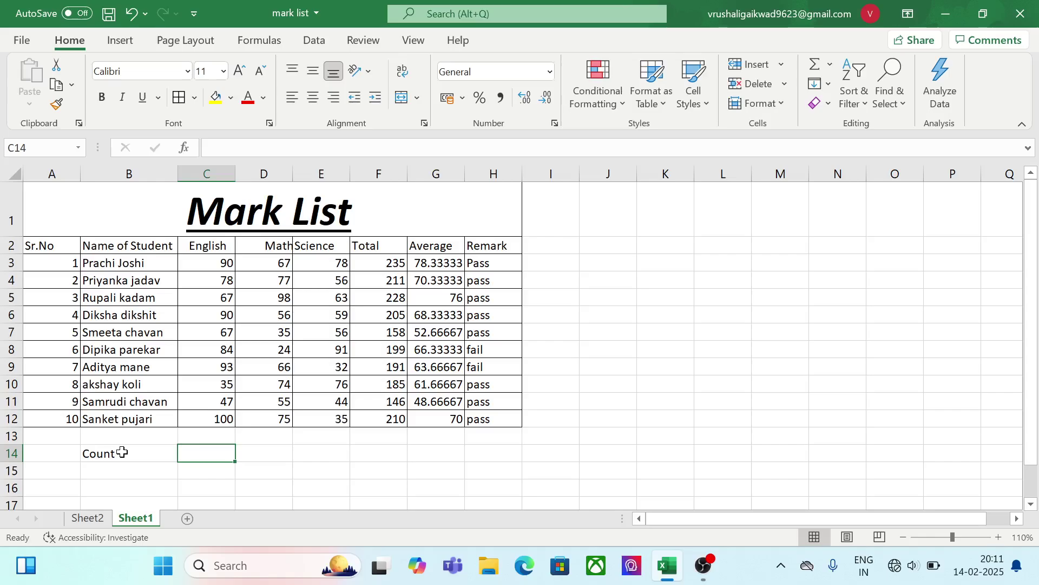
Enter the formula =COUNT(C4:C11) in cell C14 to count the numeric English marks
text(=)
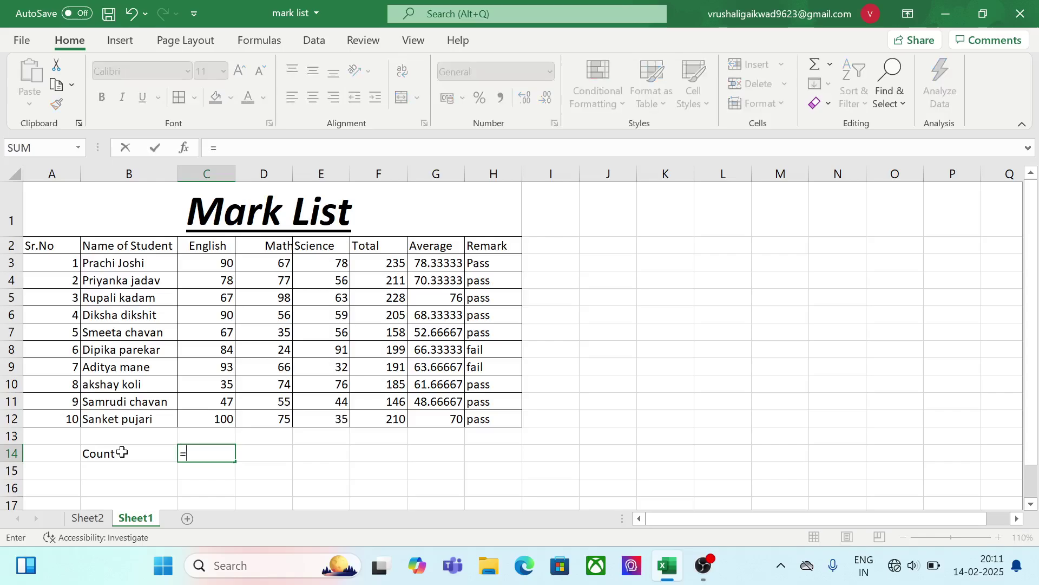
text(co)
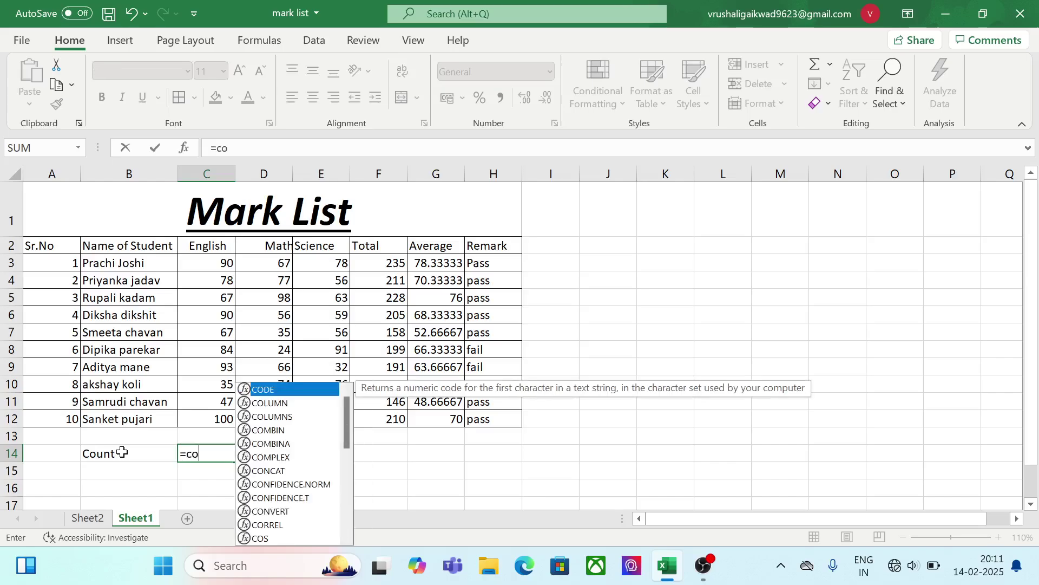
text(unt)
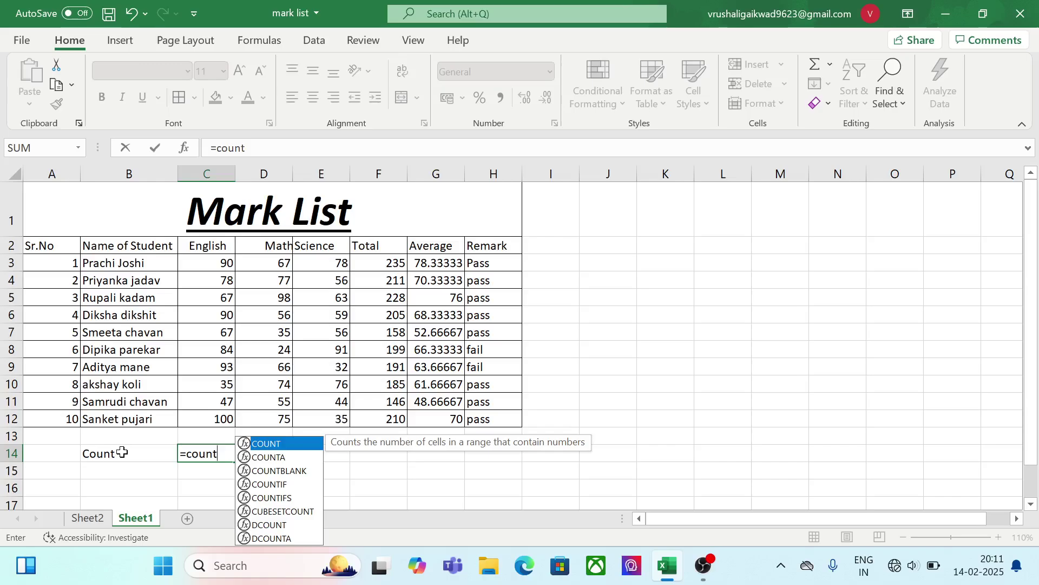
text(()
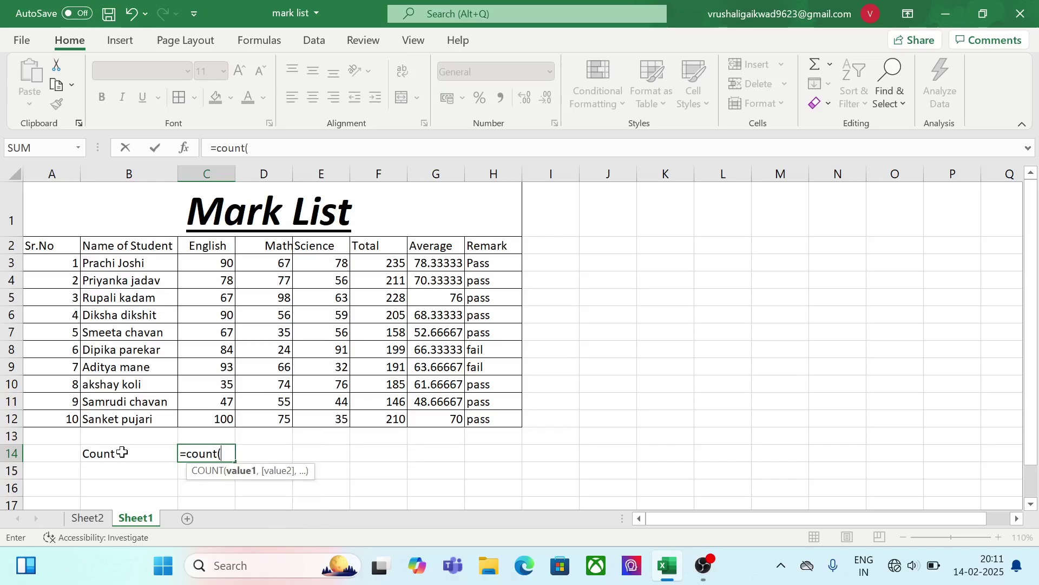
click(199, 281)
key(F8)
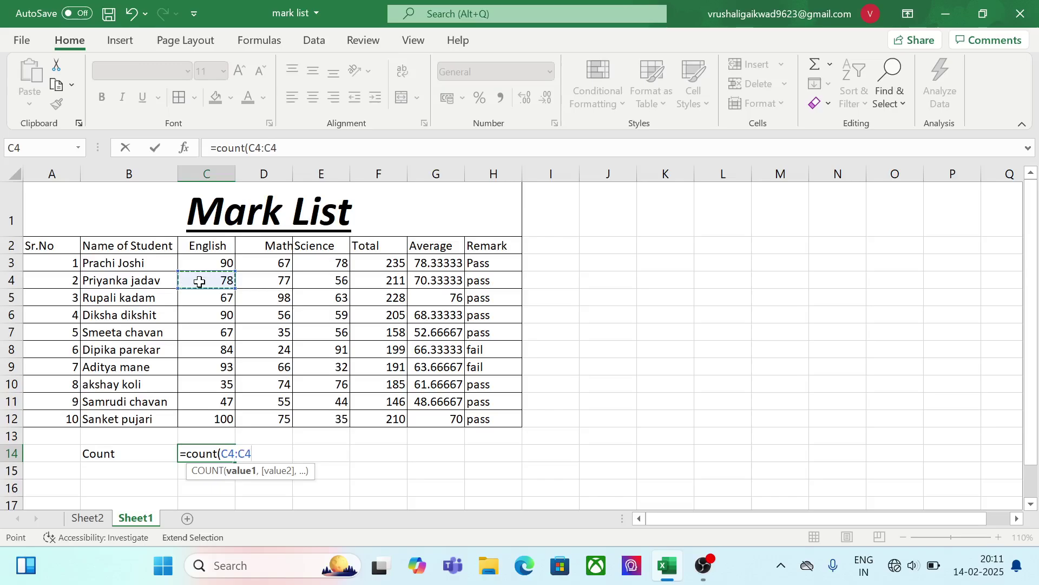
click(206, 409)
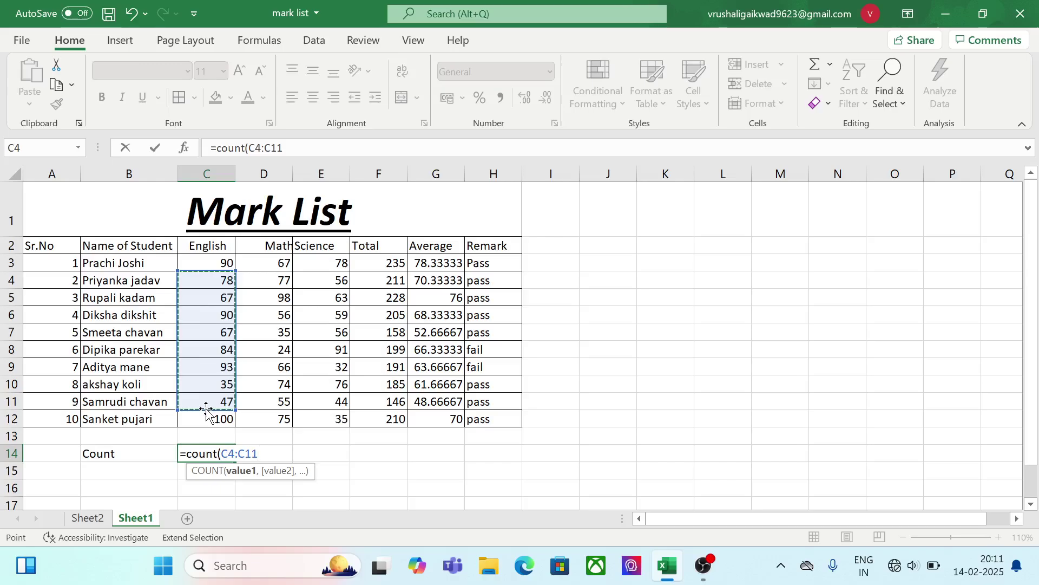
text())
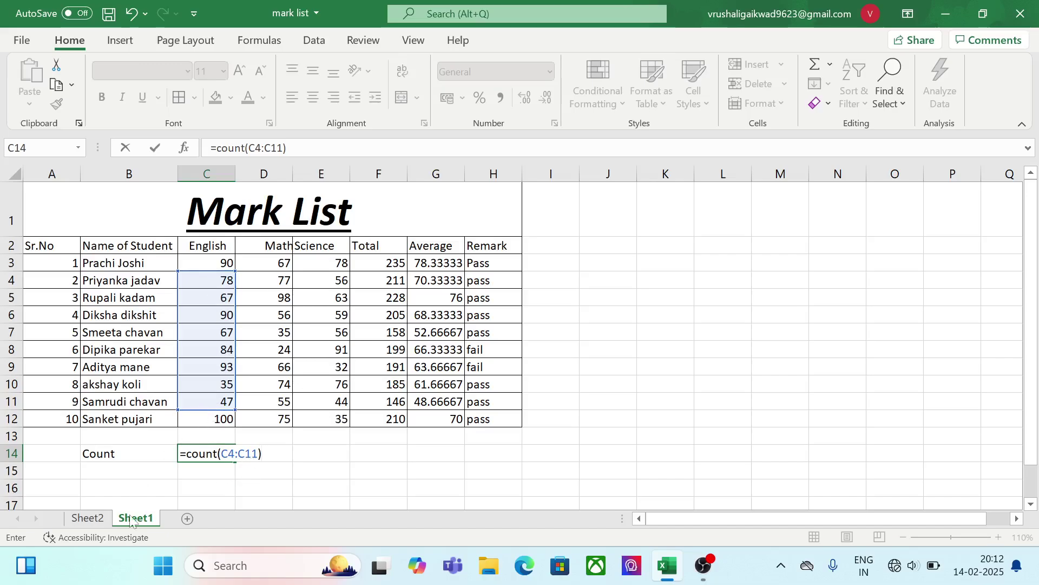
key(Return)
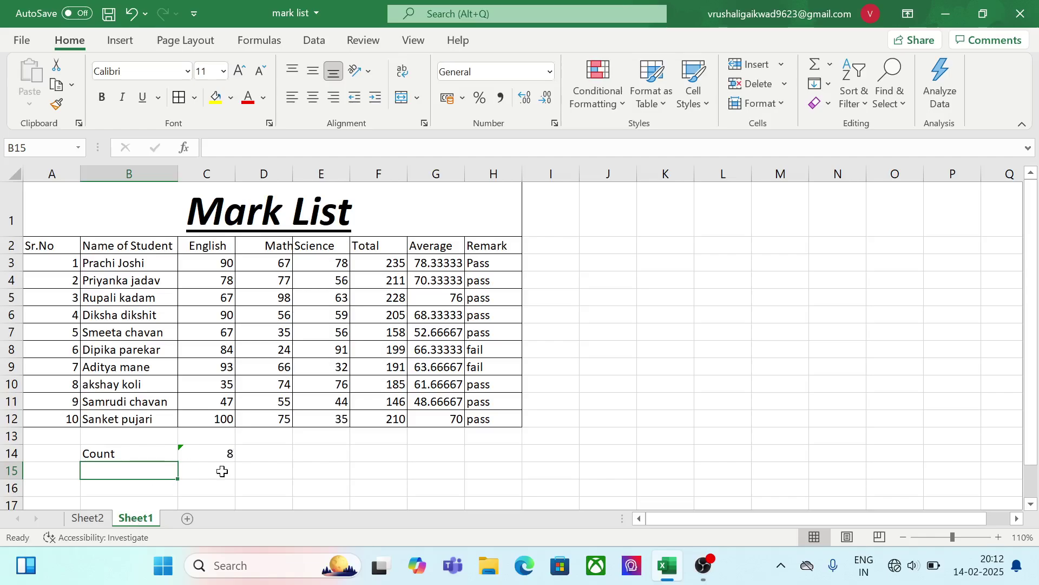
Review the COUNT formula in C14 and select the English marks C4:C11 to check the range it covers
click(194, 449)
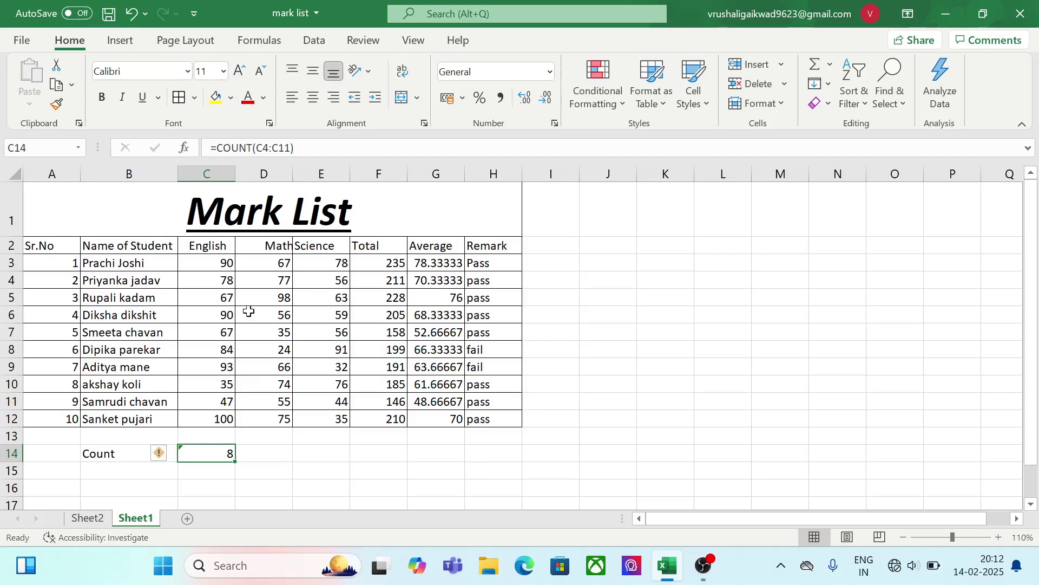
click(219, 283)
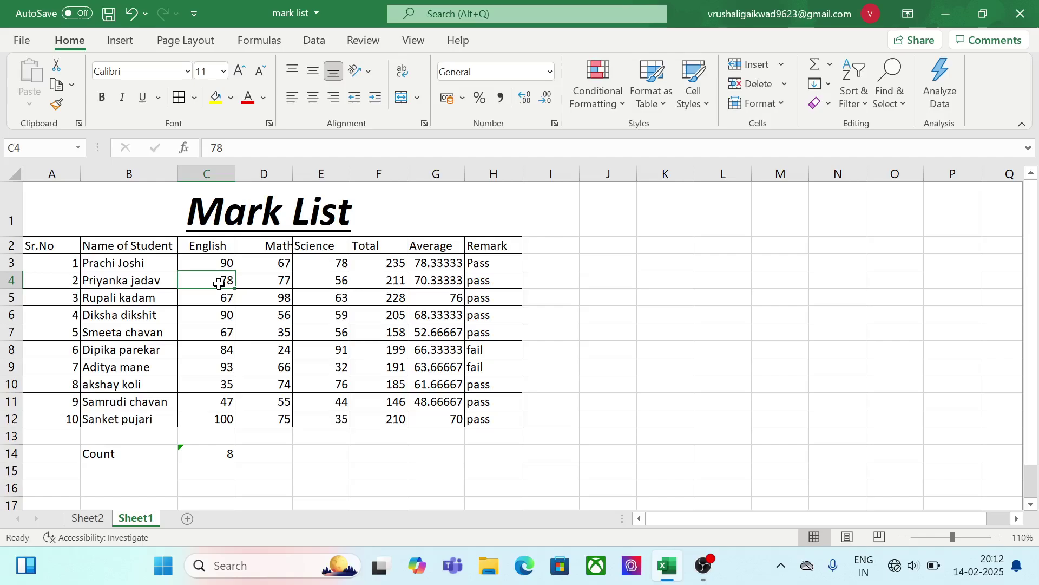
key(shift+Down)
key(shift+Down)
key(shift+Down)
key(shift+Down)
key(shift+Down)
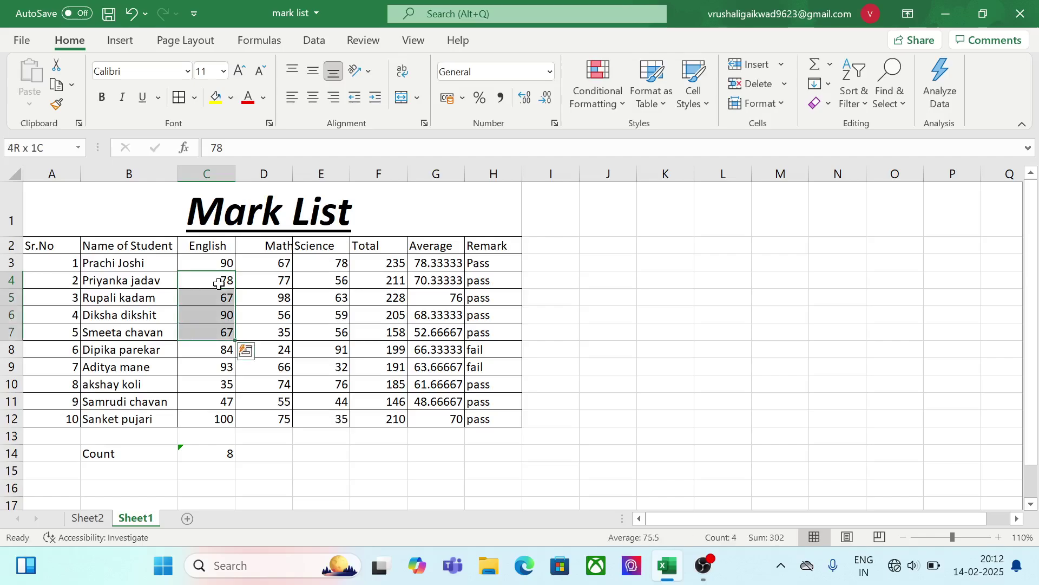
key(shift+Down)
key(shift+Down)
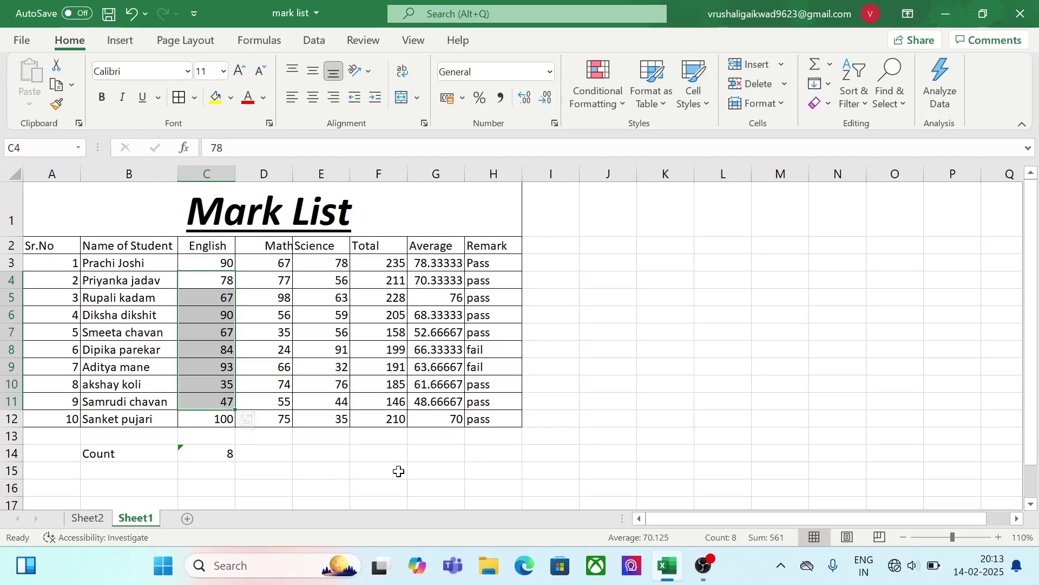
Enter the label Counta in cell B15 under the Count label
click(120, 468)
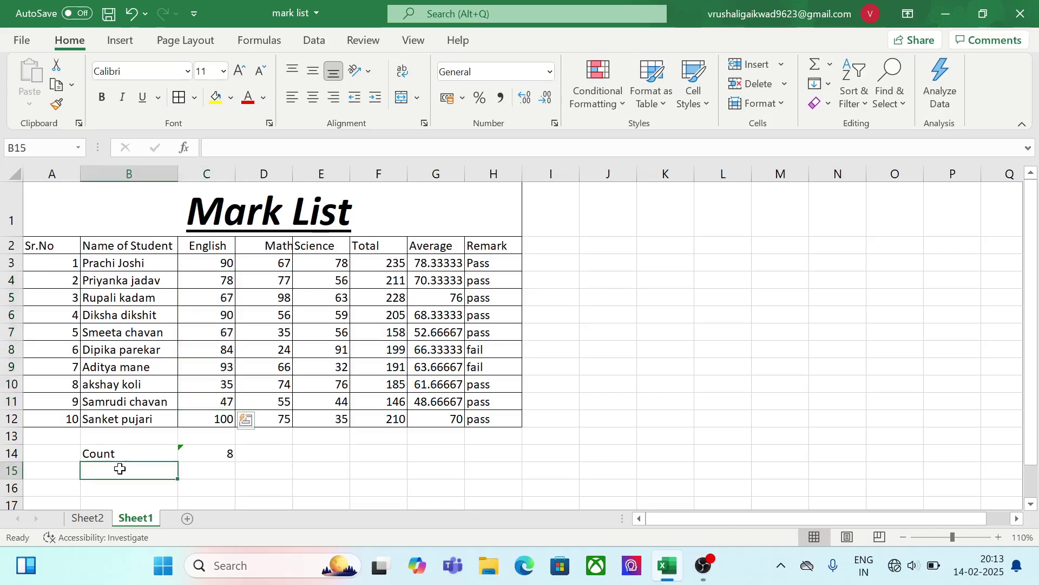
text(C)
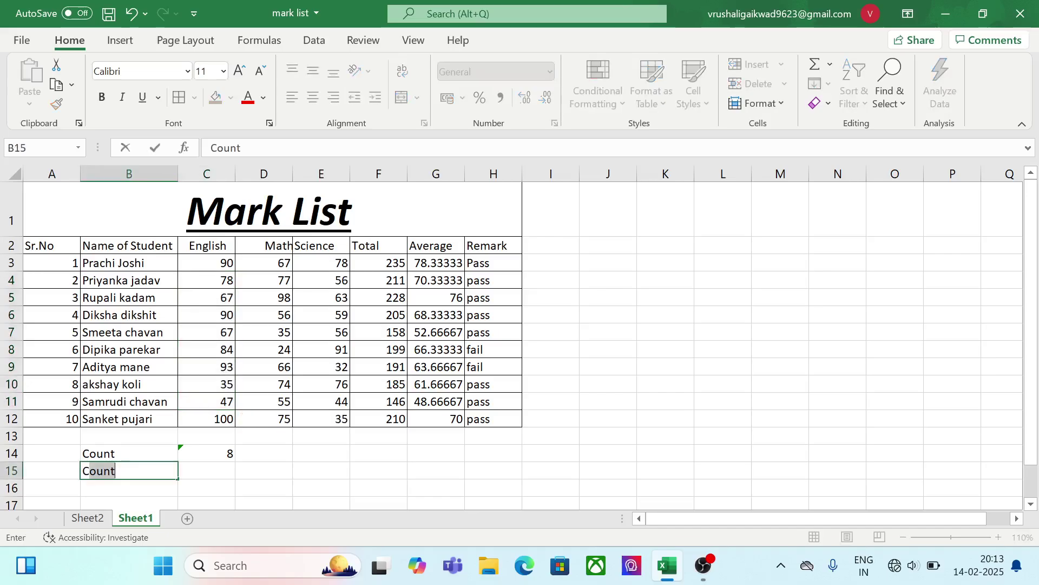
text(ounta)
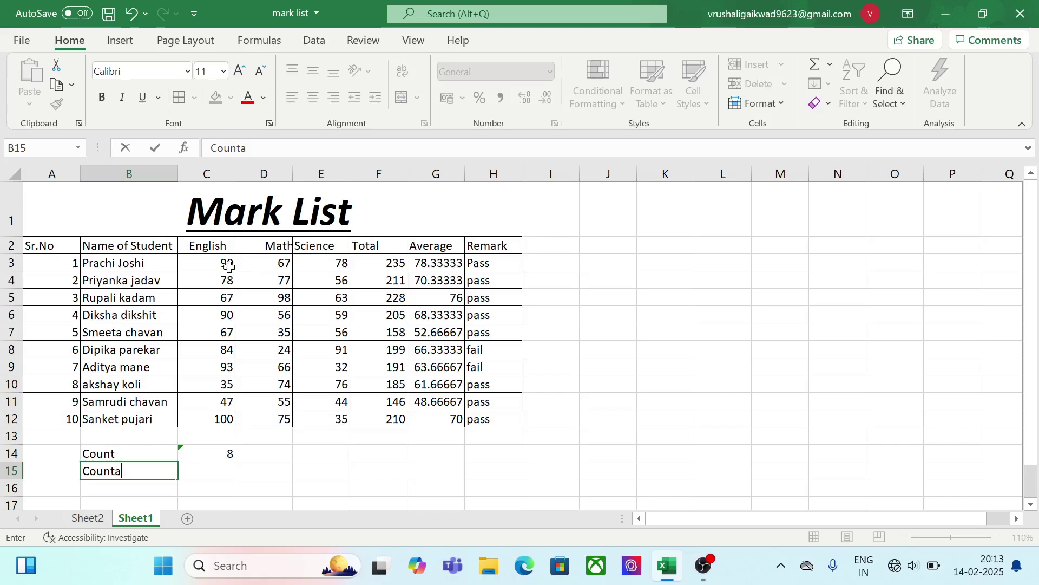
Clear the English marks in cells C5, C7 and C9
click(214, 297)
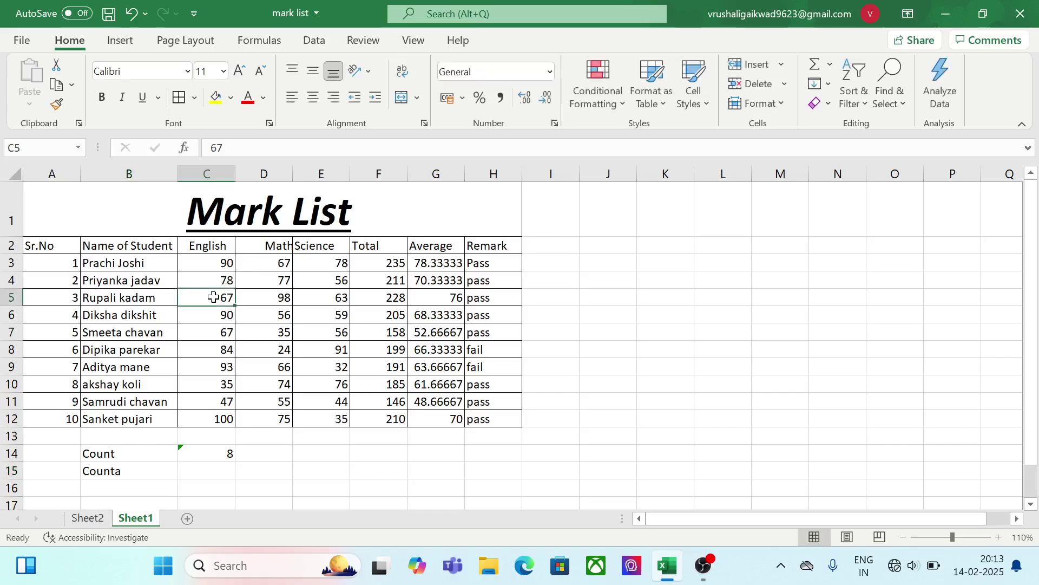
key(BackSpace)
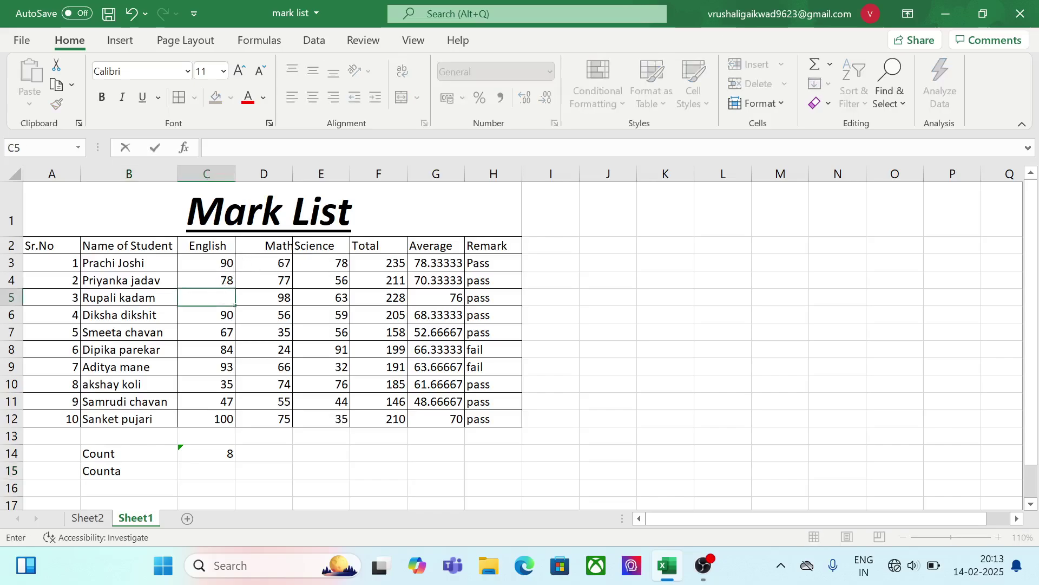
click(207, 330)
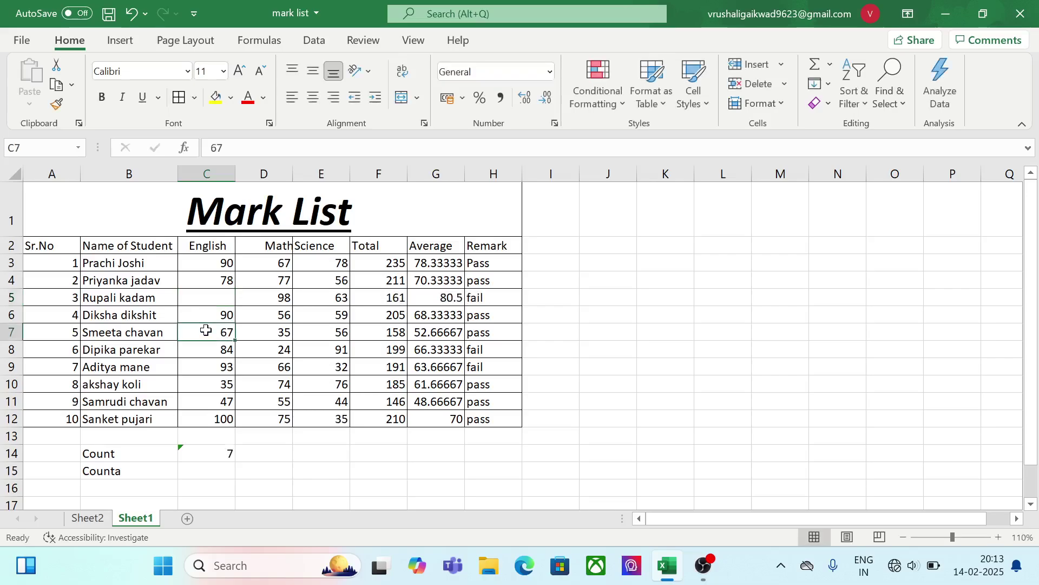
key(BackSpace)
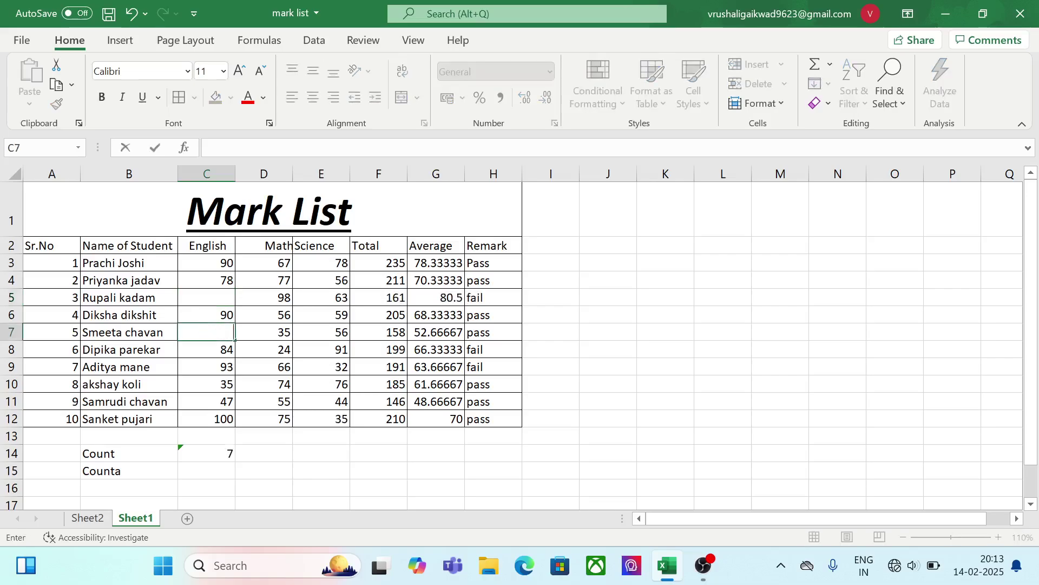
click(219, 371)
key(BackSpace)
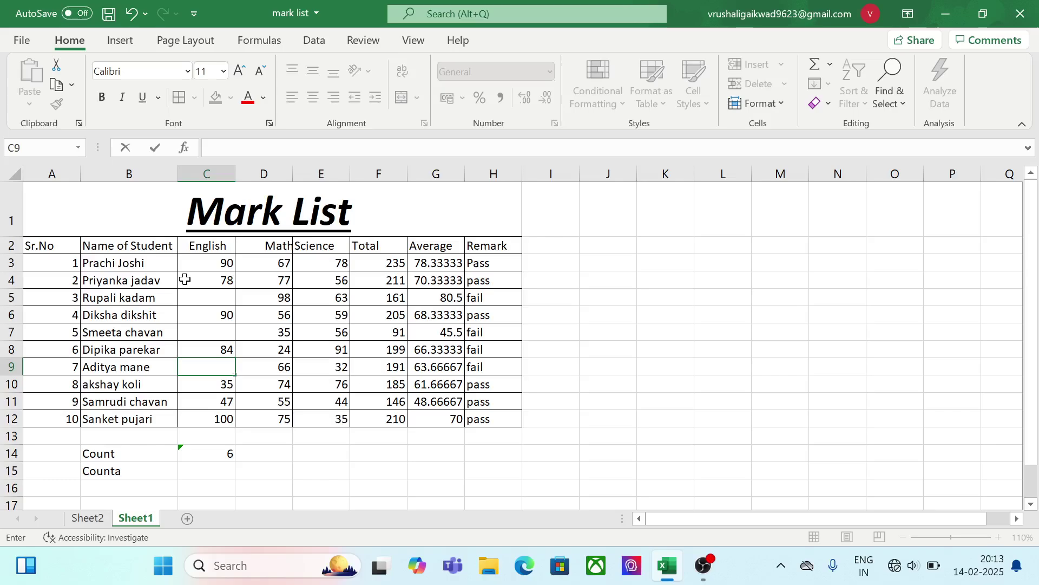
Enter the formula =COUNTA(C4:C11) in cell C15 to count the non-empty English marks, and review it
click(206, 467)
text(=)
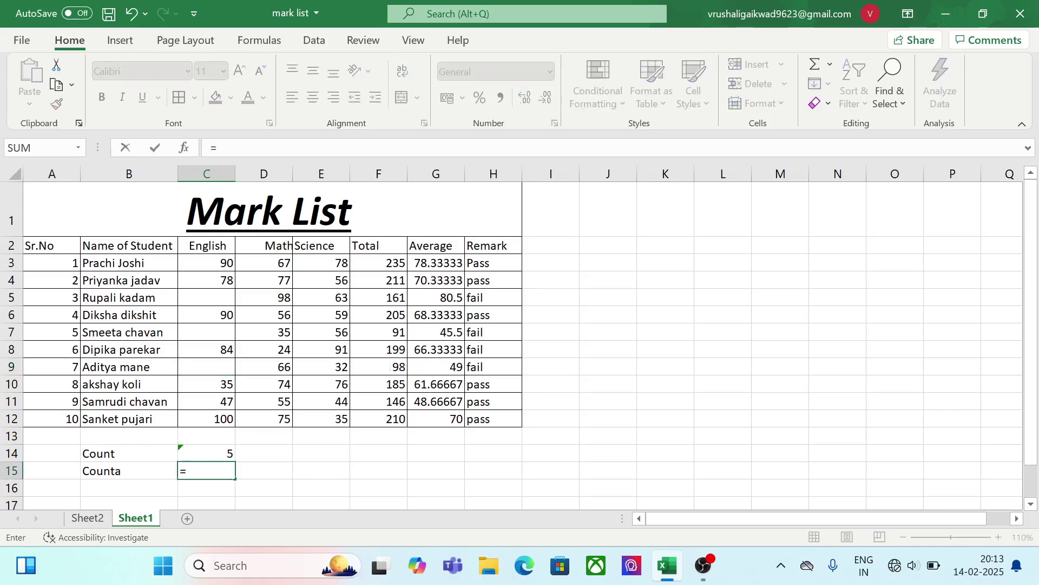
text(cou)
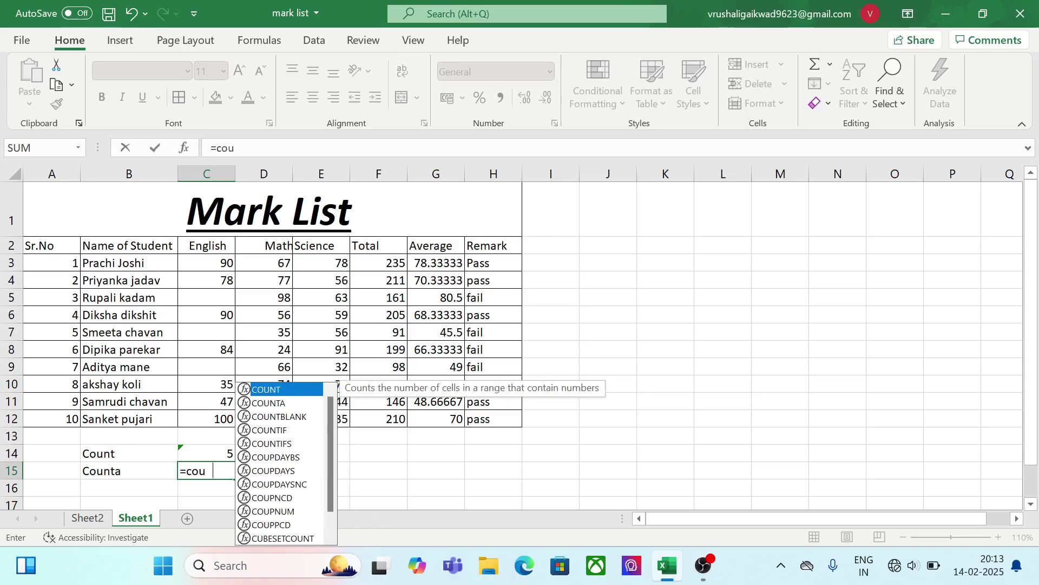
text(nta)
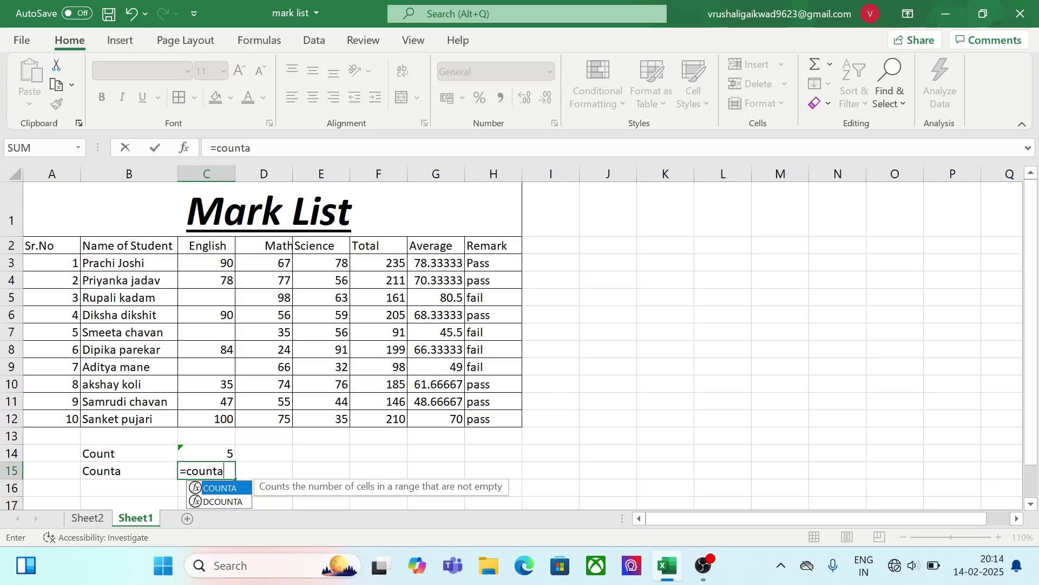
text(()
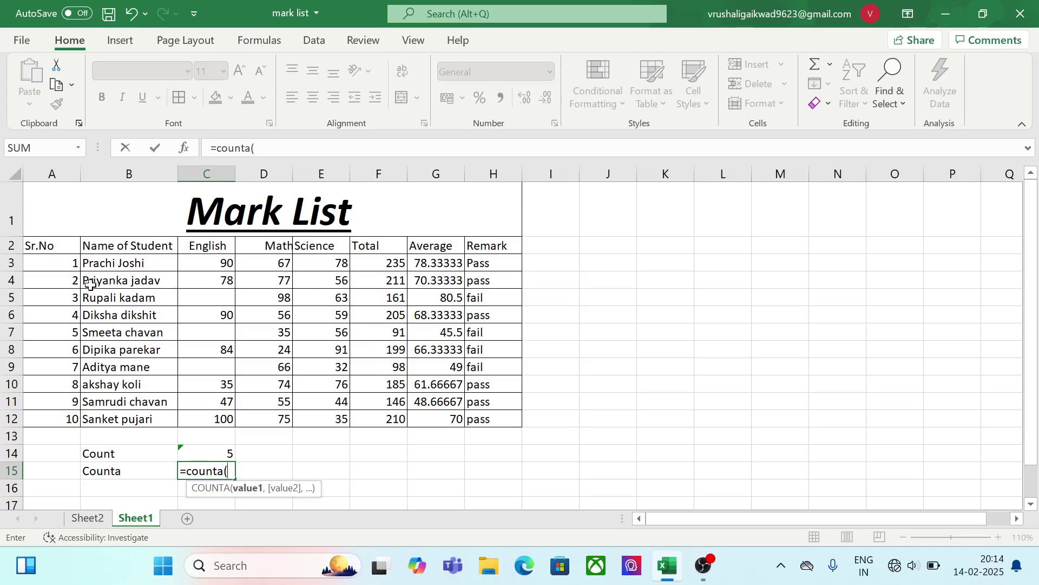
click(216, 282)
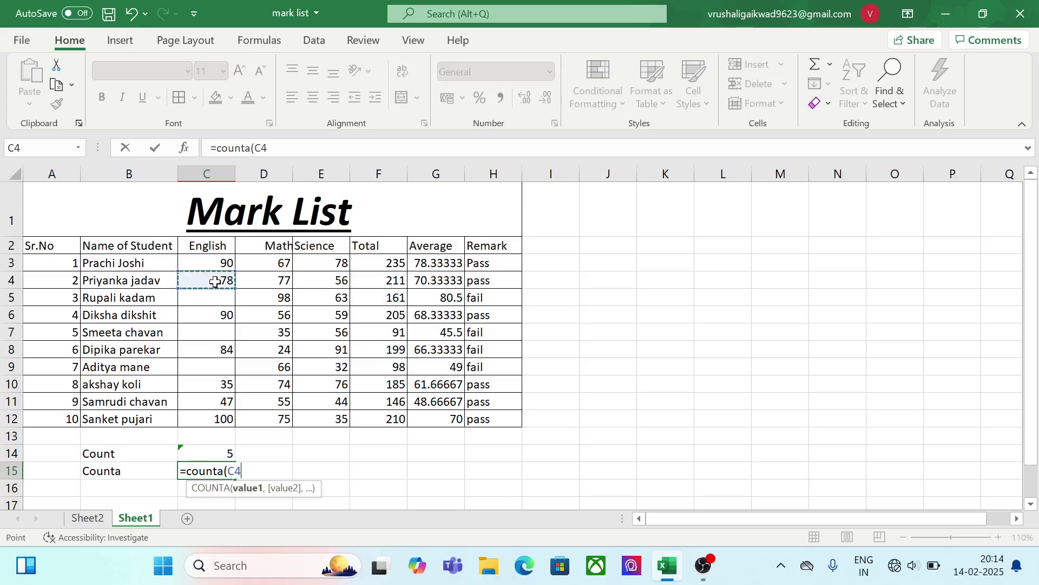
key(F8)
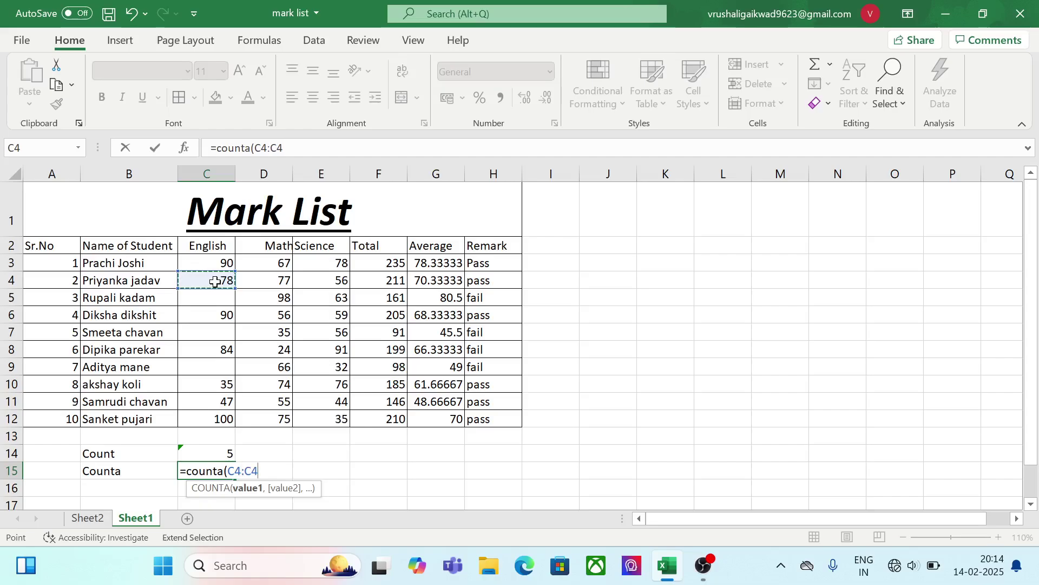
click(214, 401)
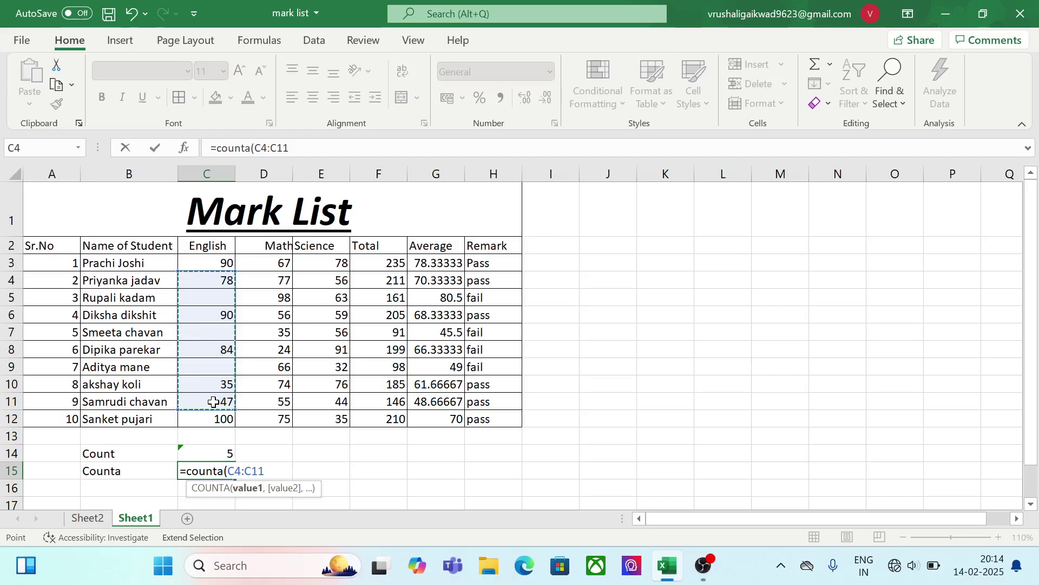
text())
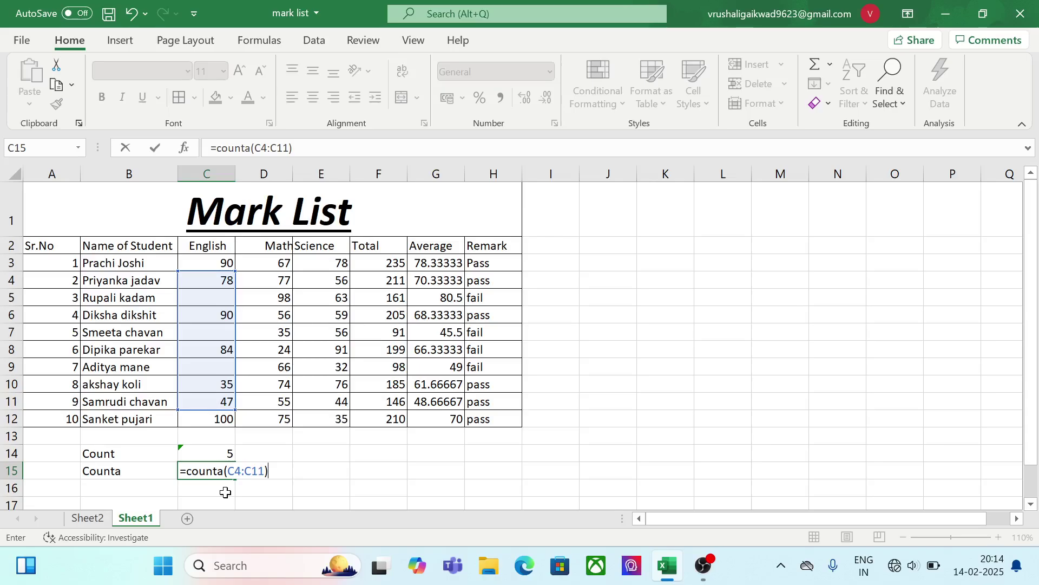
key(Return)
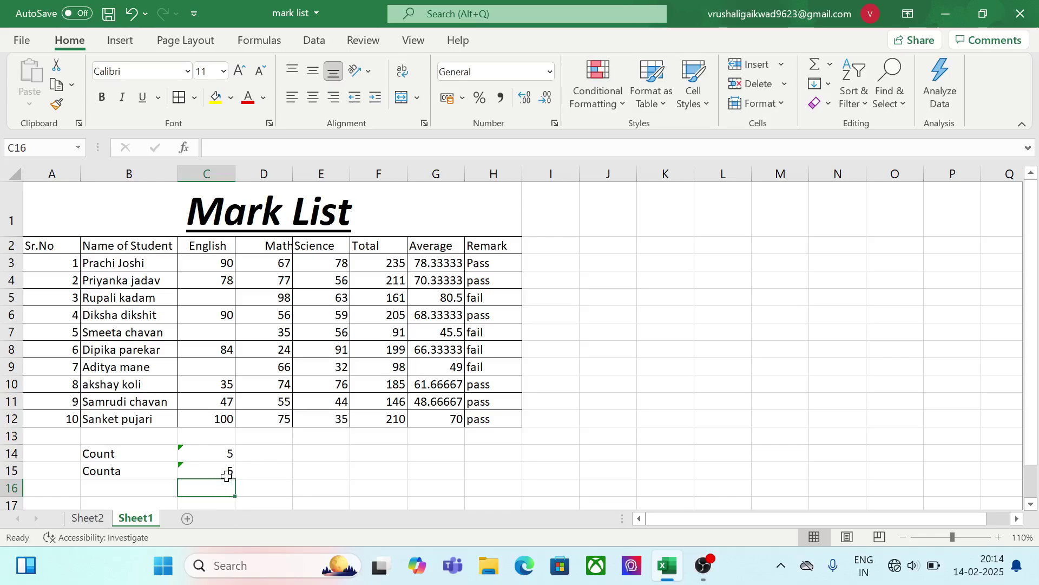
click(222, 475)
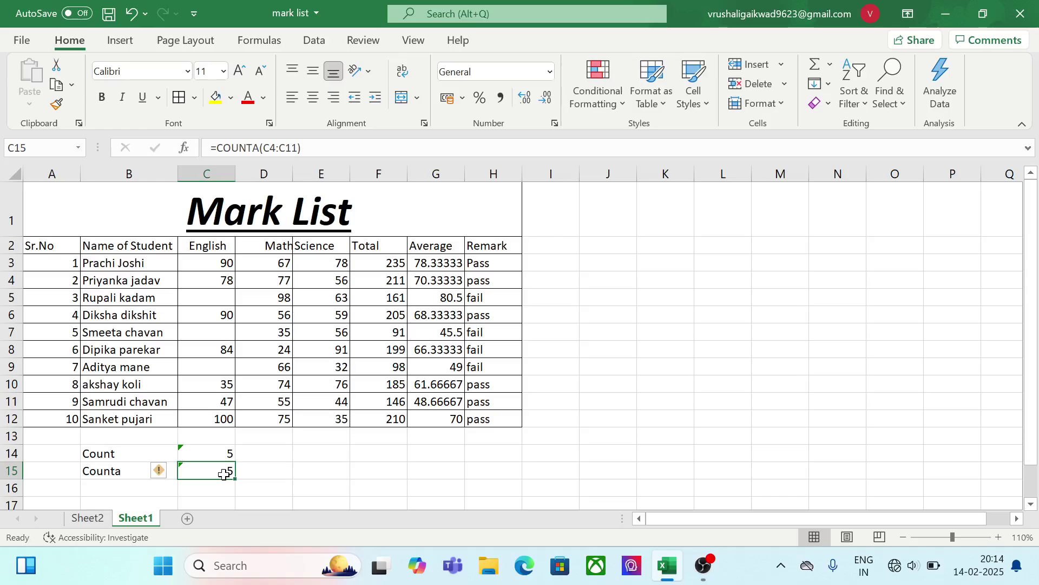
click(942, 20)
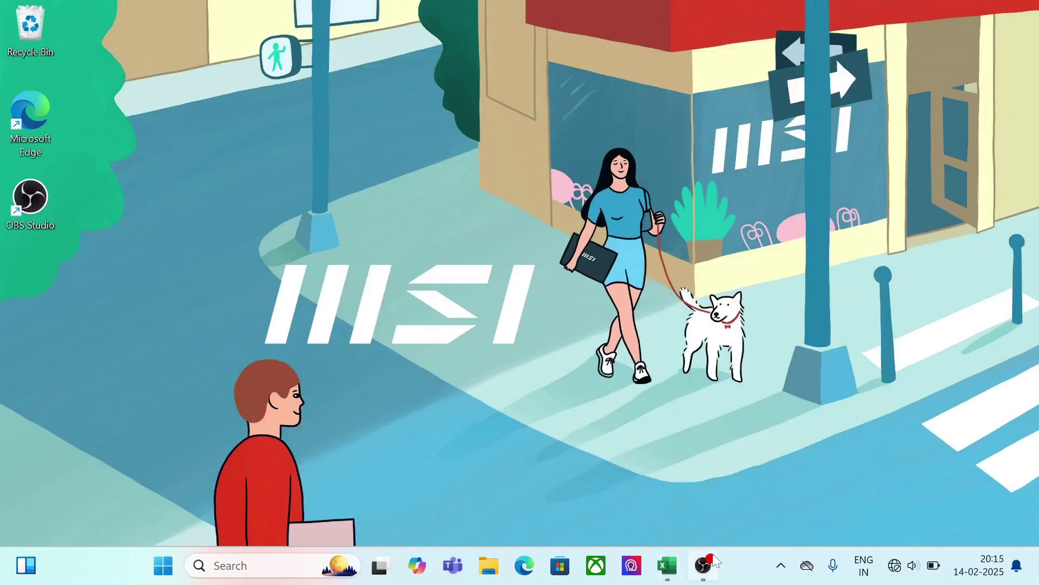